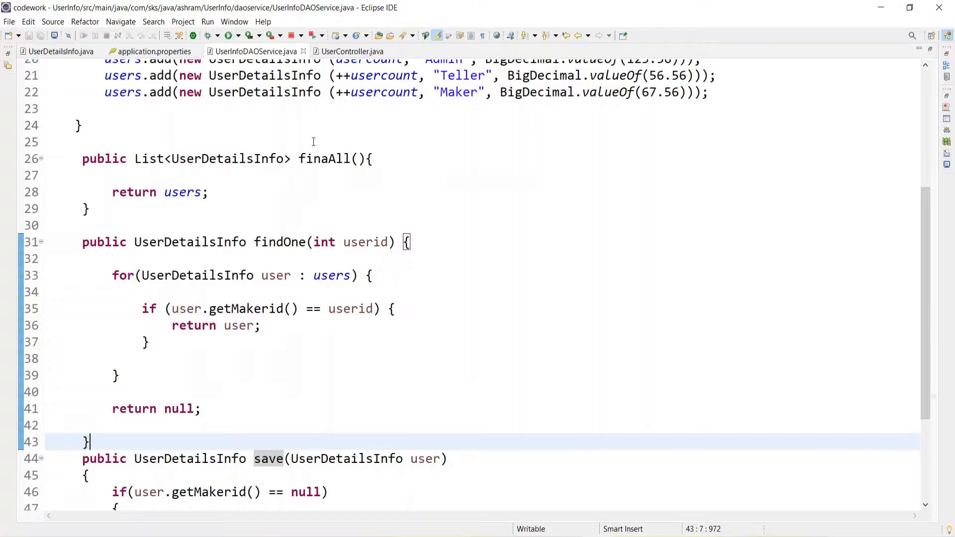
Review the finaAll, findOne and save methods and the static user list in UserInfoDAOService.java
double_click(319, 160)
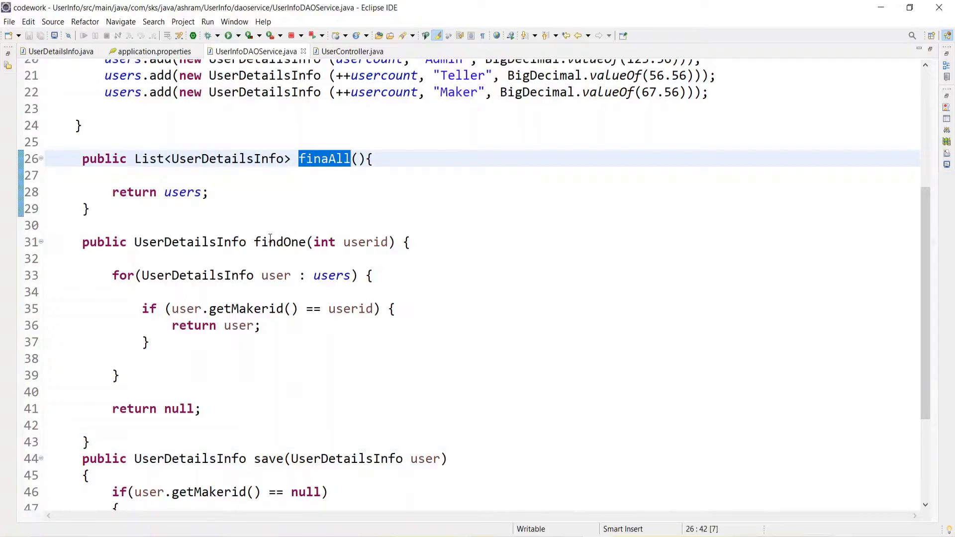
scroll(294, 254, "up", 2)
scroll(324, 372, "down", 1)
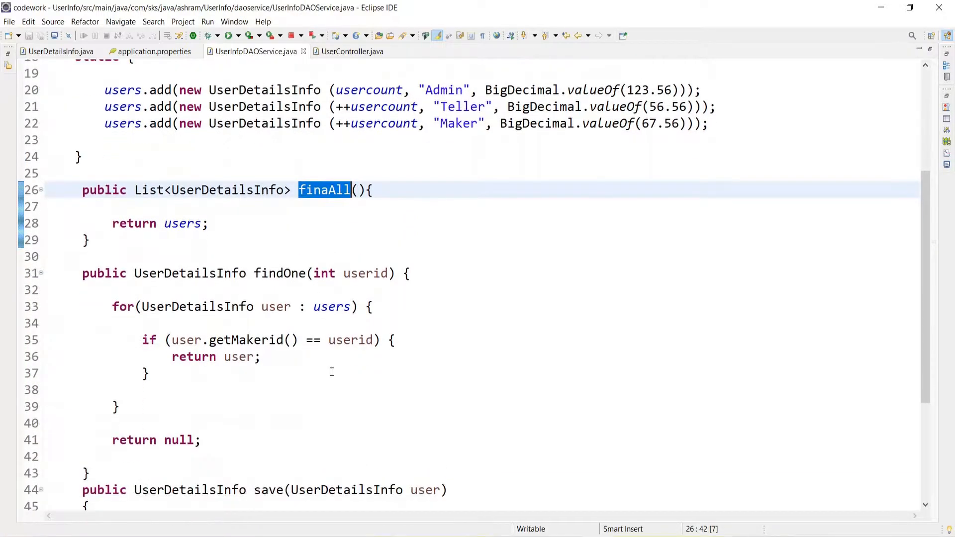
double_click(274, 273)
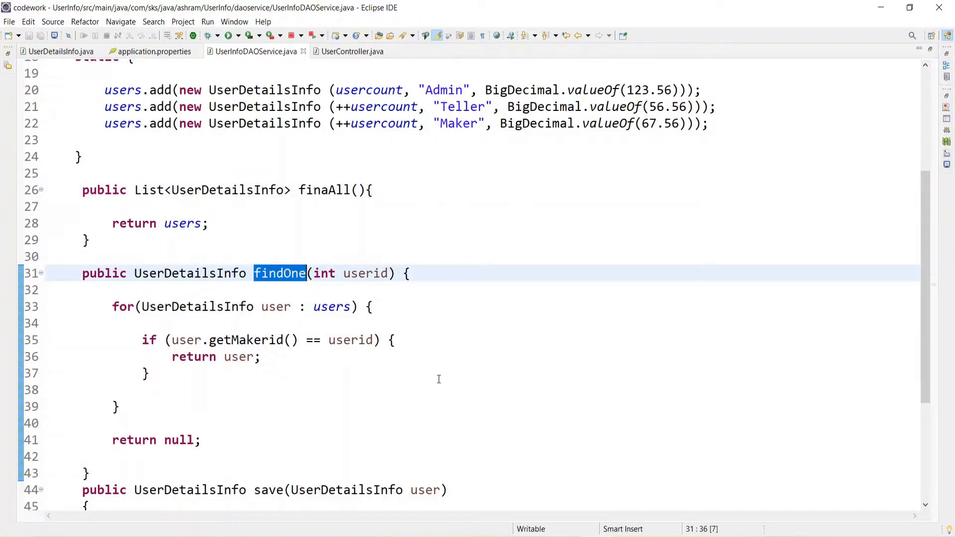
scroll(438, 379, "down", 1)
scroll(438, 383, "down", 1)
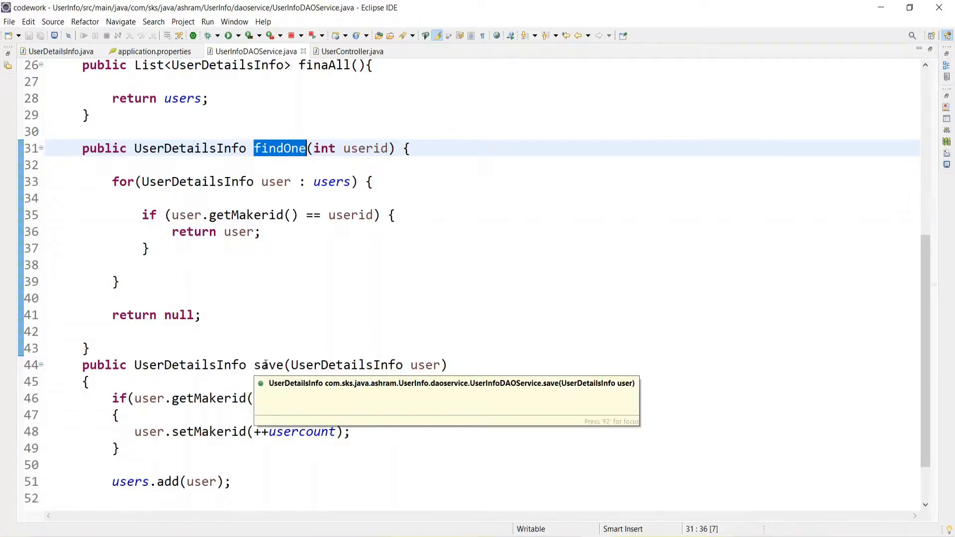
scroll(216, 61, "up", 4)
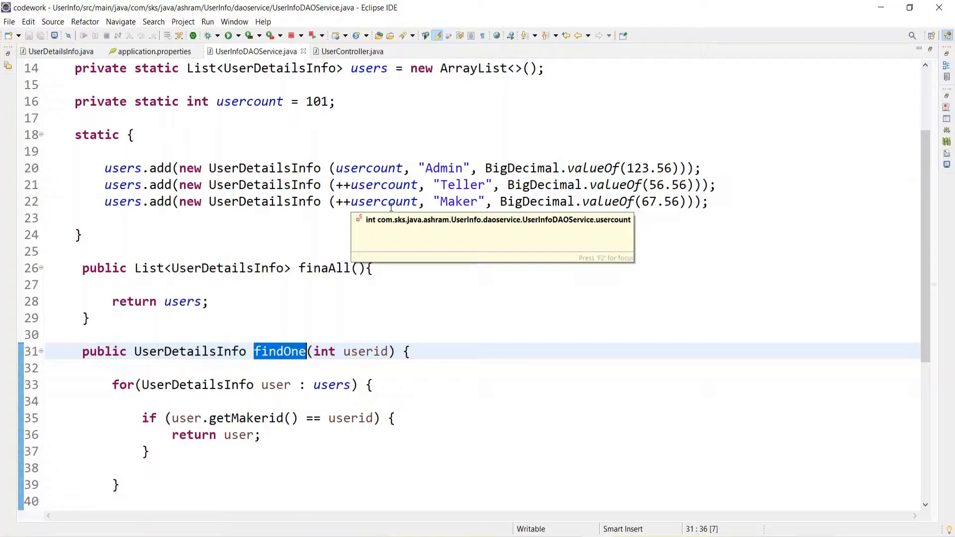
scroll(376, 154, "down", 5)
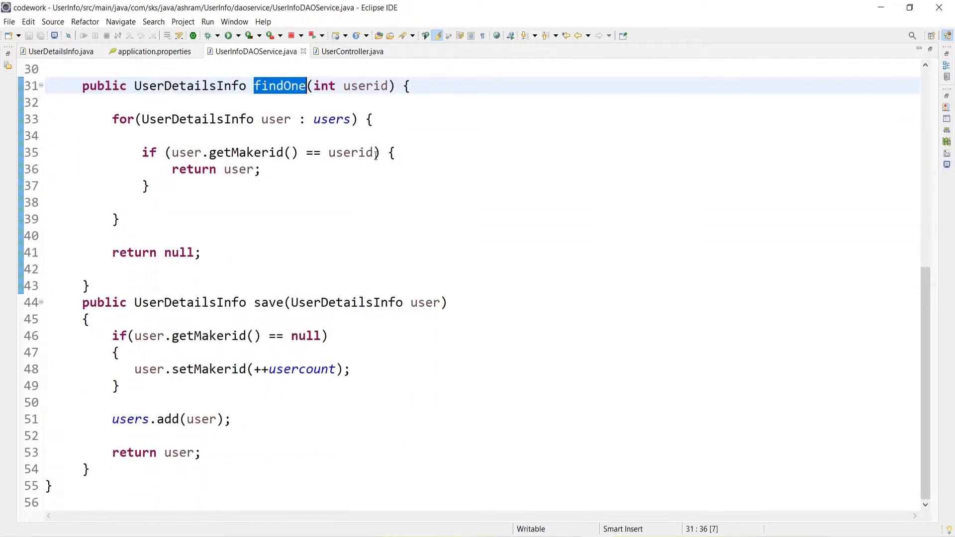
double_click(262, 302)
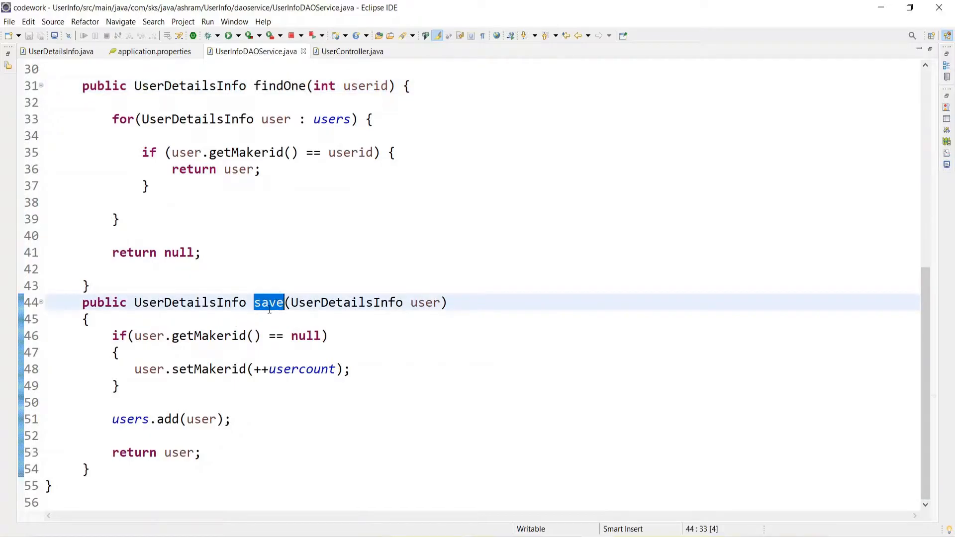
left_click(299, 336)
left_click(256, 308)
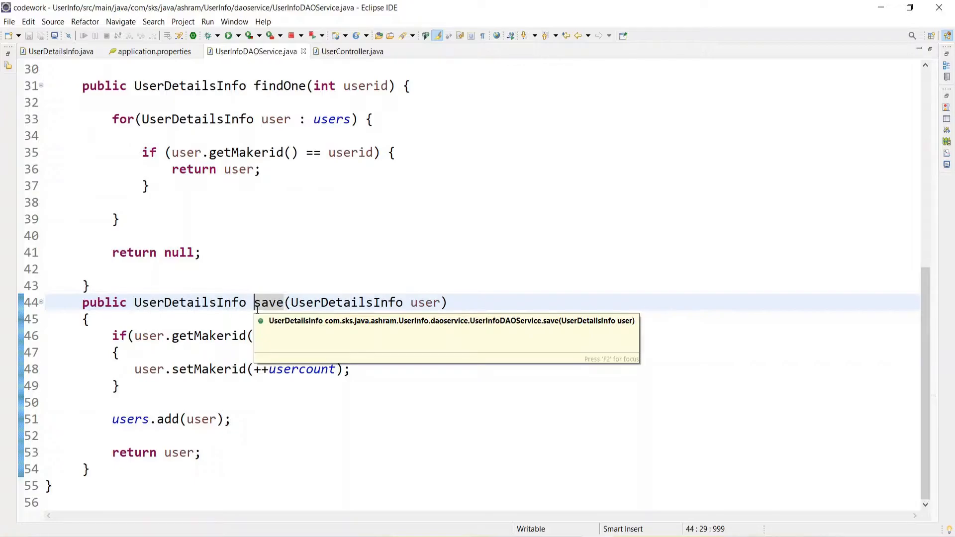
Open UserController.java and examine its GetMapping annotations for all users and for a single user
left_click(352, 52)
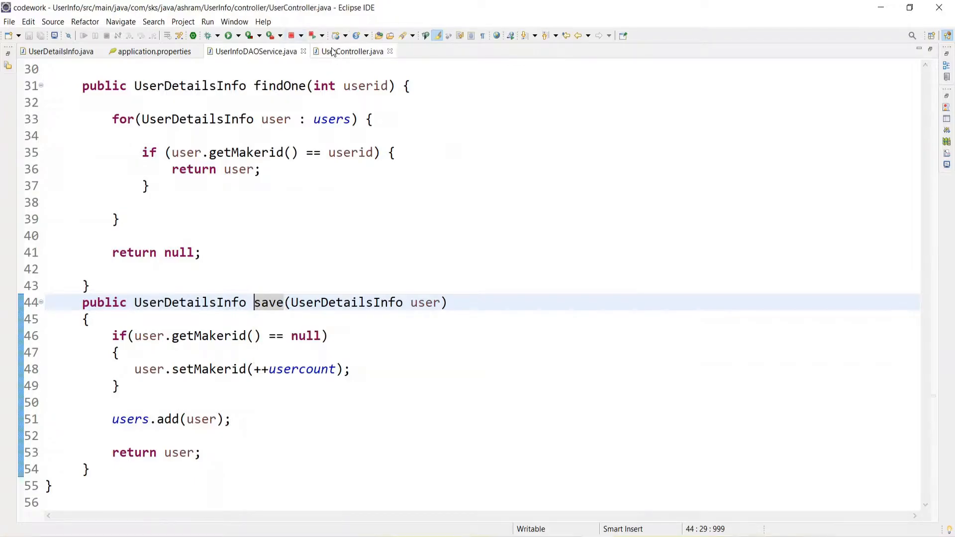
double_click(128, 236)
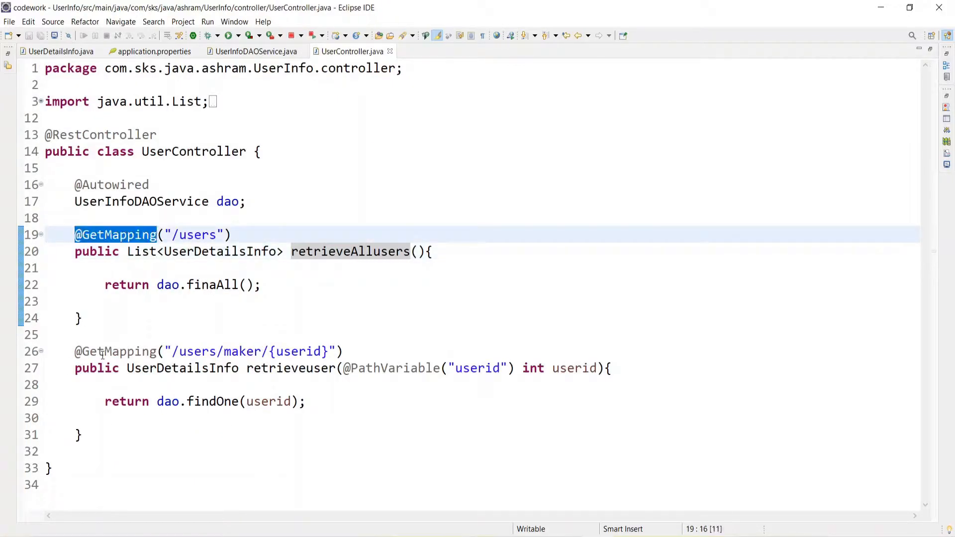
double_click(103, 352)
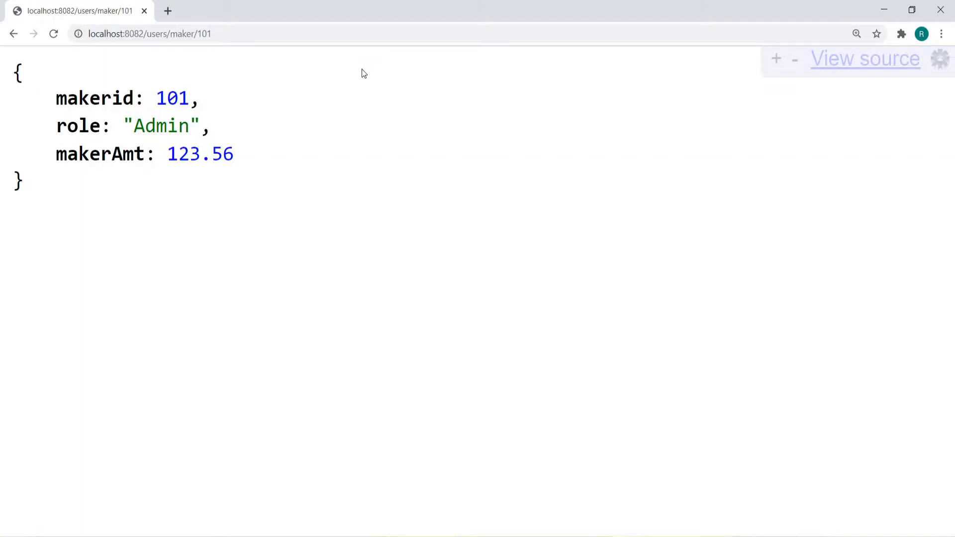
Switch to Chrome and open google.co.in in a new browser tab
left_click(171, 15)
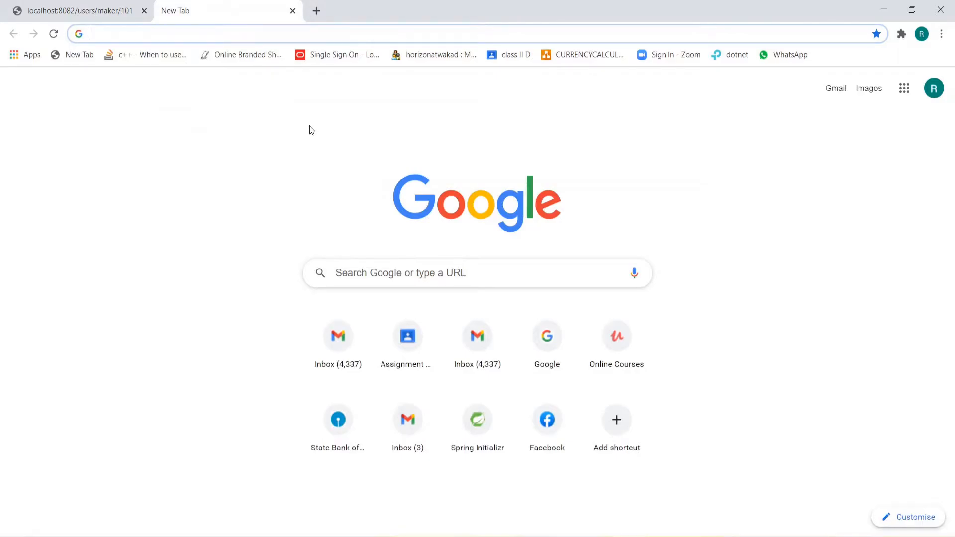
type("g")
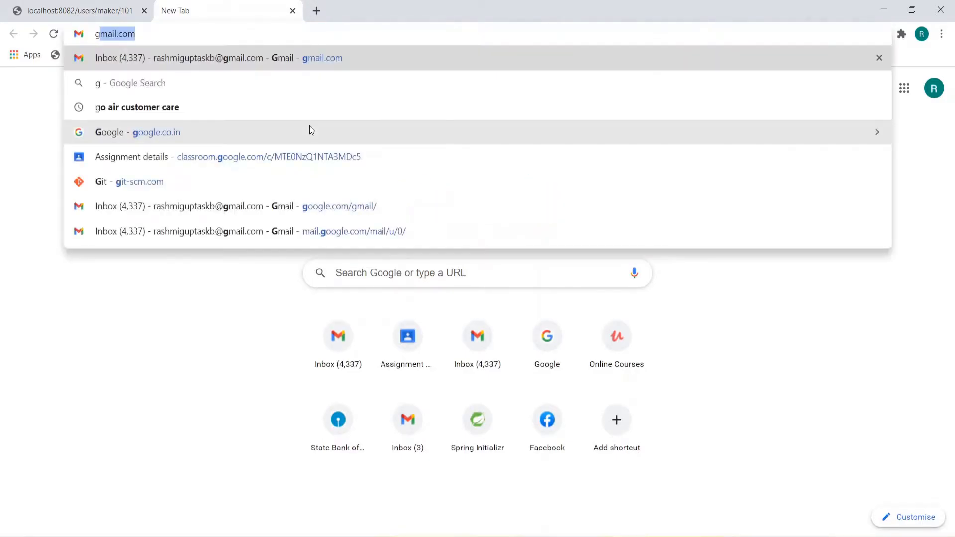
type("oogle.co.in")
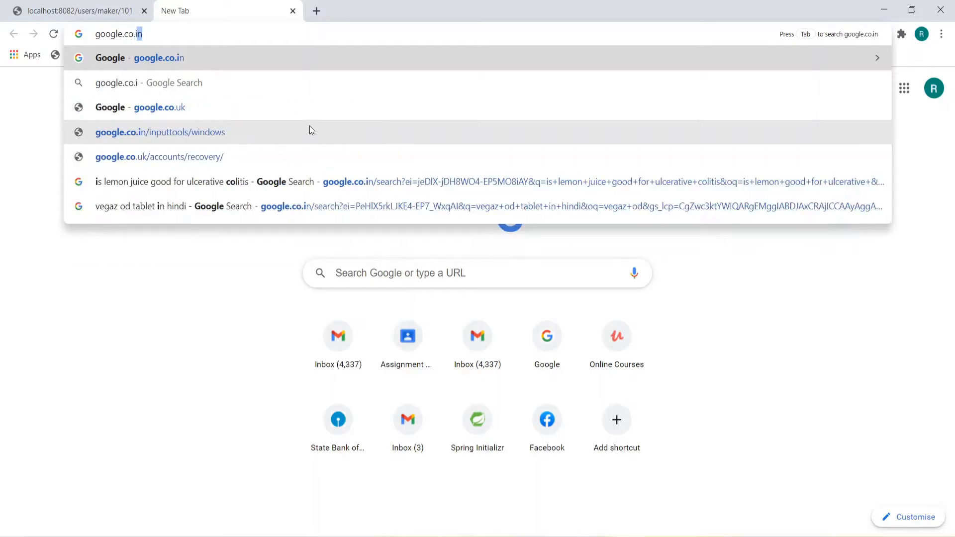
key("Return")
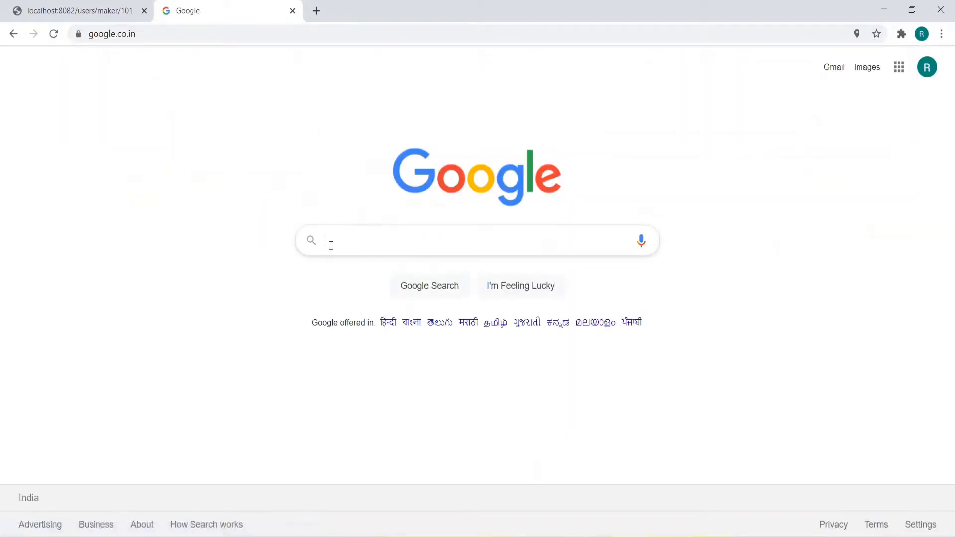
Search Google for "download postman for windows 10 64 bit"
left_click(334, 242)
type("down")
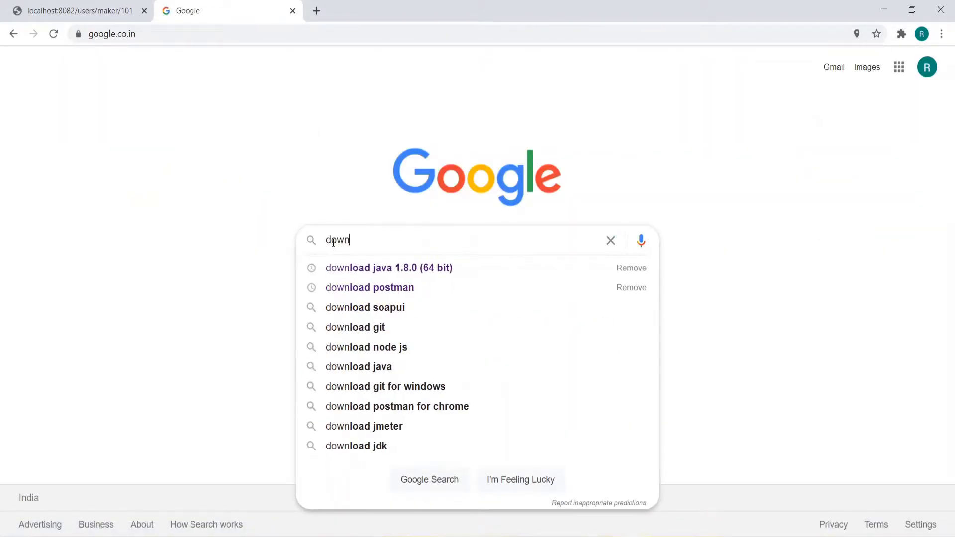
left_click(333, 243)
type("load")
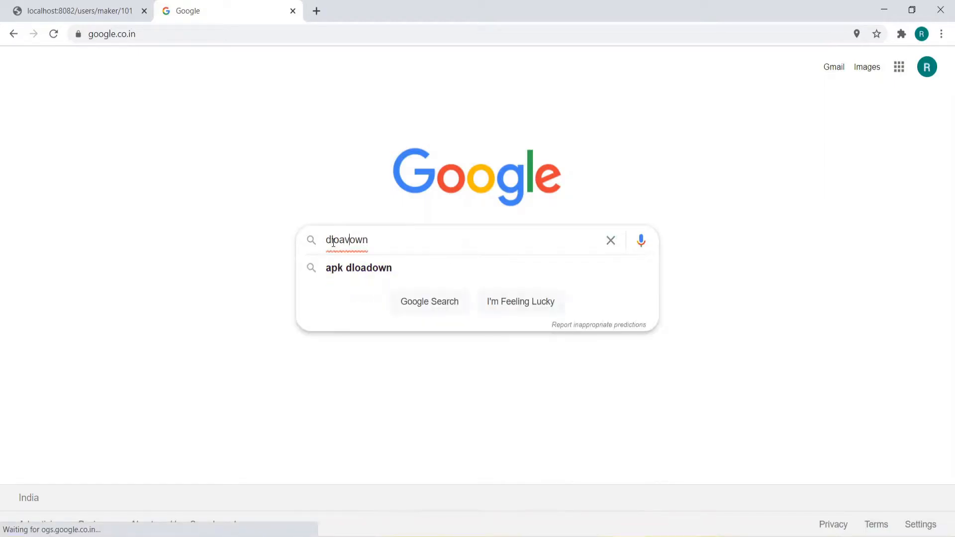
key("BackSpace")
key("BackSpace")
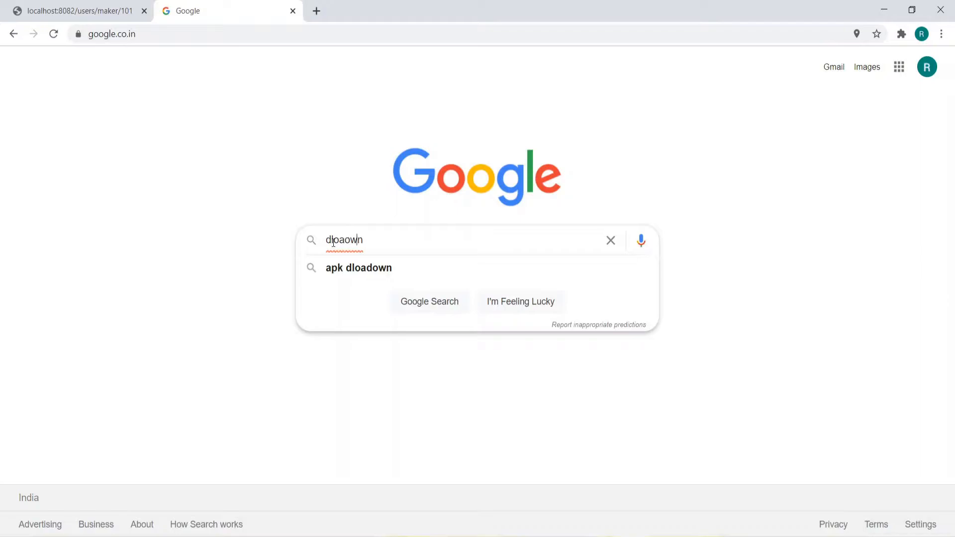
key("BackSpace")
key("BackSpace")
key("BackSpace")
key("BackSpace")
key("BackSpace")
key("BackSpace")
type("ownload po")
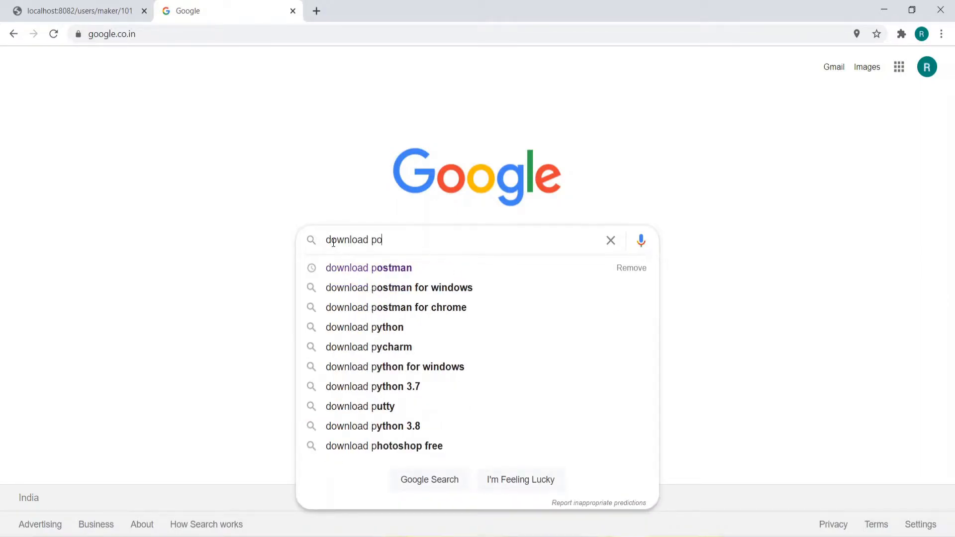
type("stman")
key("Down")
key("Down")
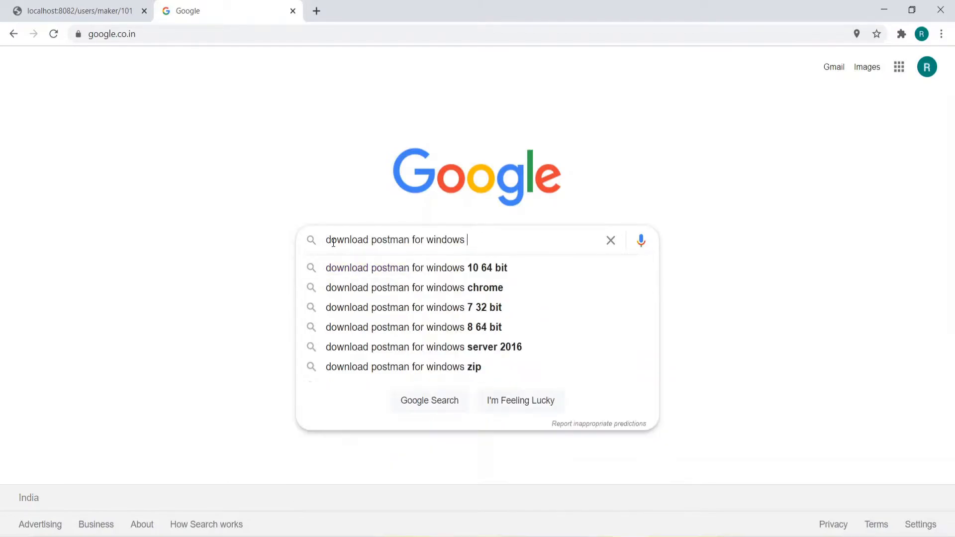
key("Down")
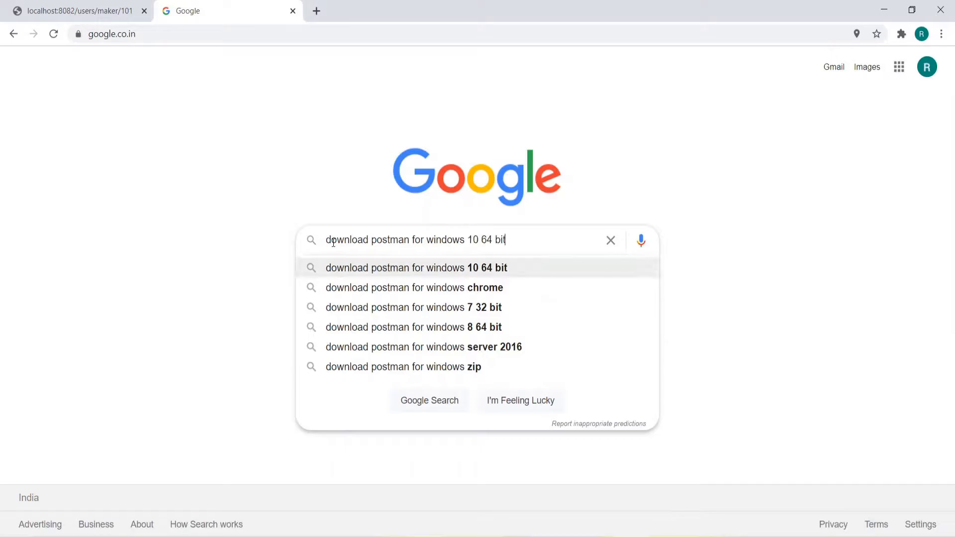
key("Return")
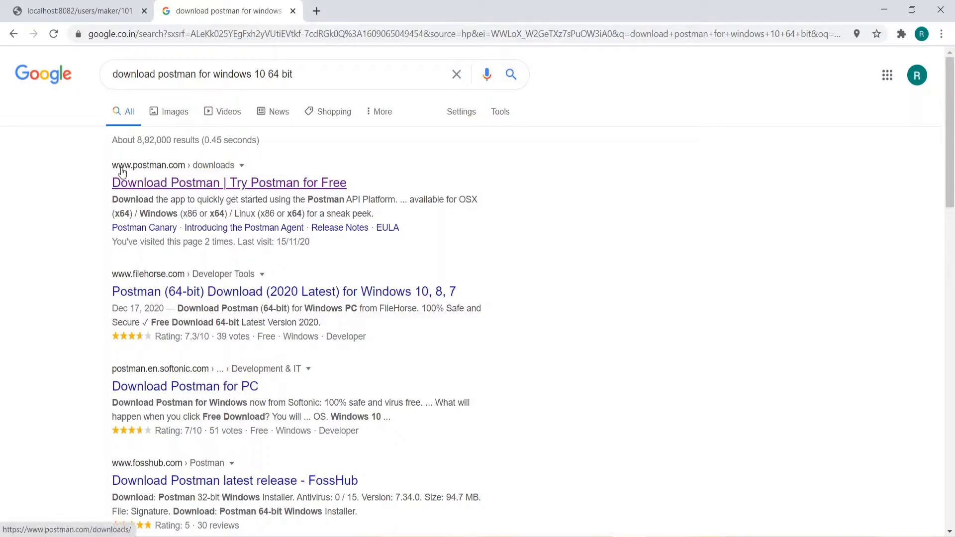
Open the official Postman downloads page from the results and download the Windows 64-bit app
left_click(199, 184)
scroll(368, 326, "down", 3)
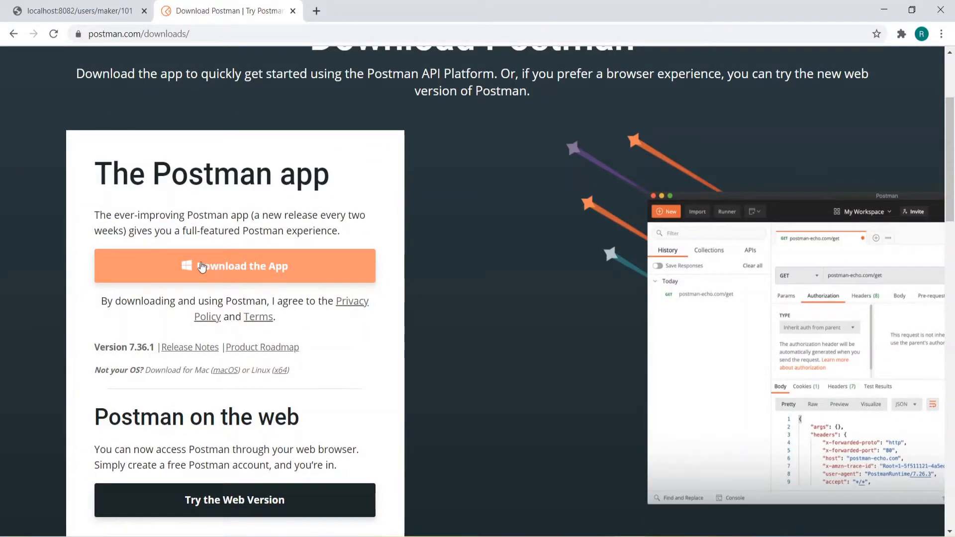
scroll(213, 282, "down", 4)
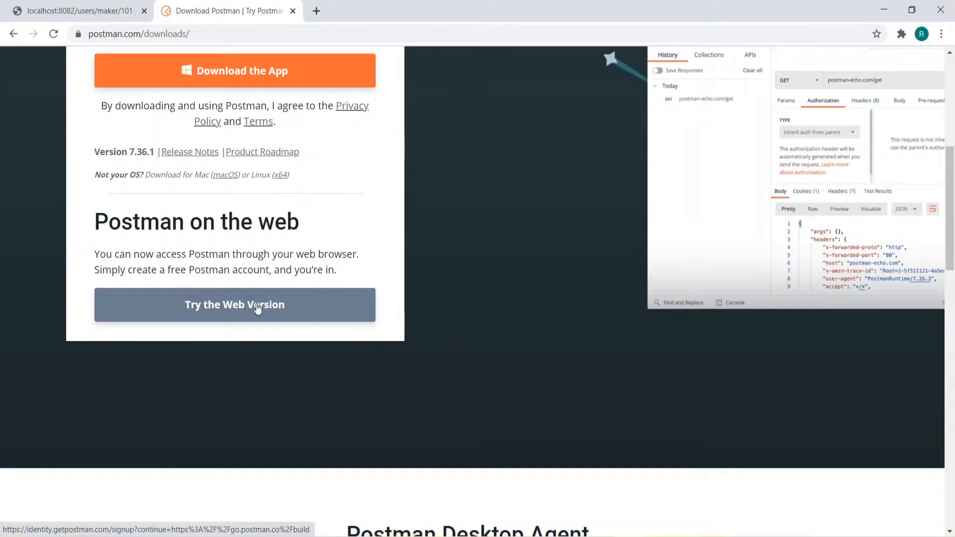
scroll(258, 307, "up", 3)
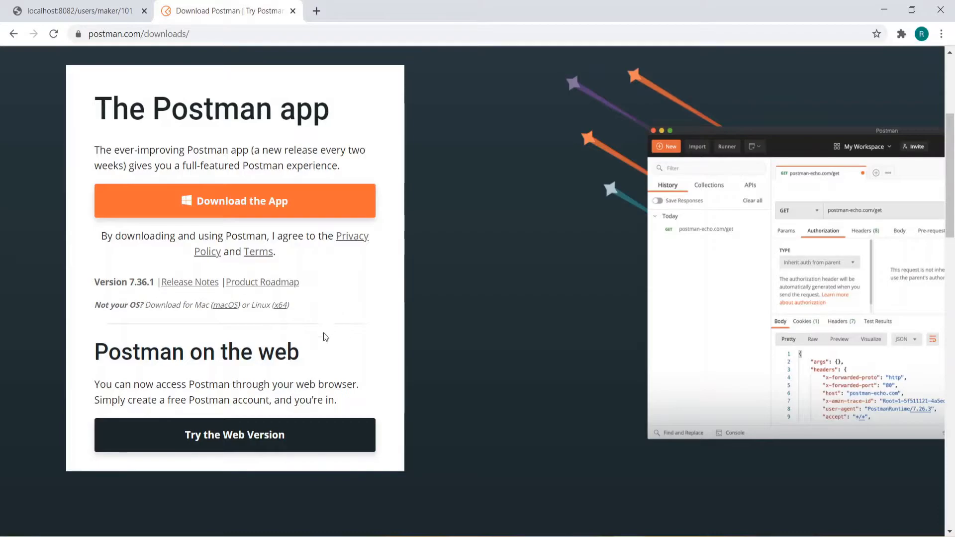
left_click(227, 204)
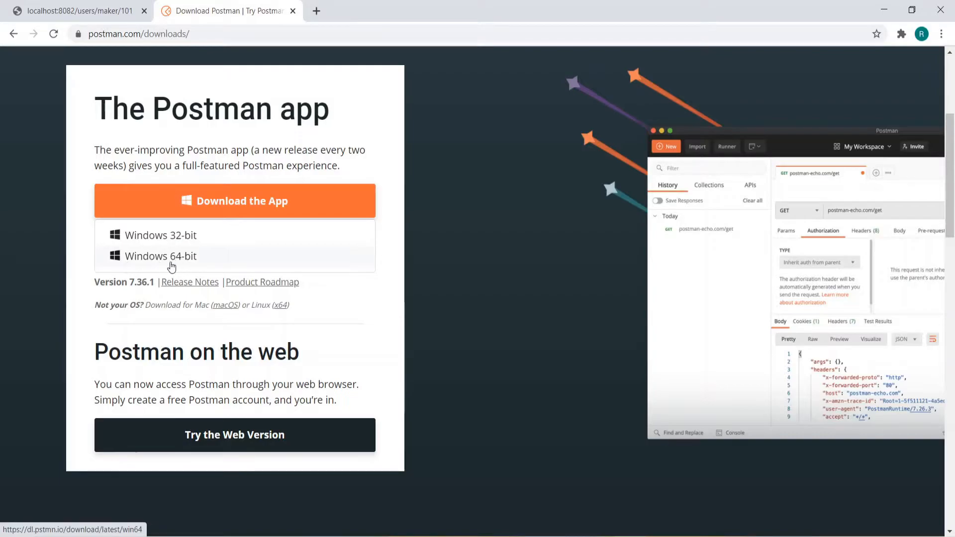
left_click(153, 257)
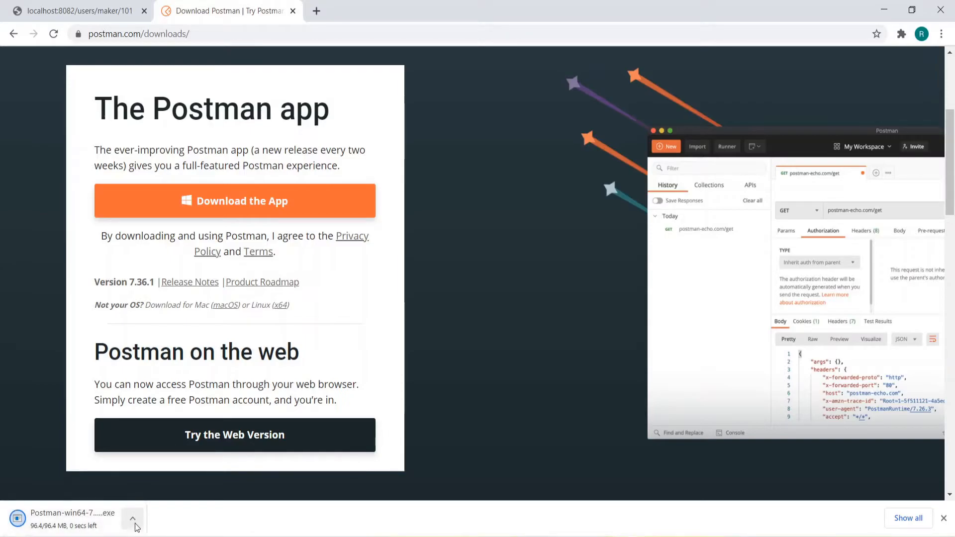
Locate the downloaded Postman-win64-7.36.1-Setup.exe in its folder and try to install Postman from it
left_click(135, 521)
left_click(159, 474)
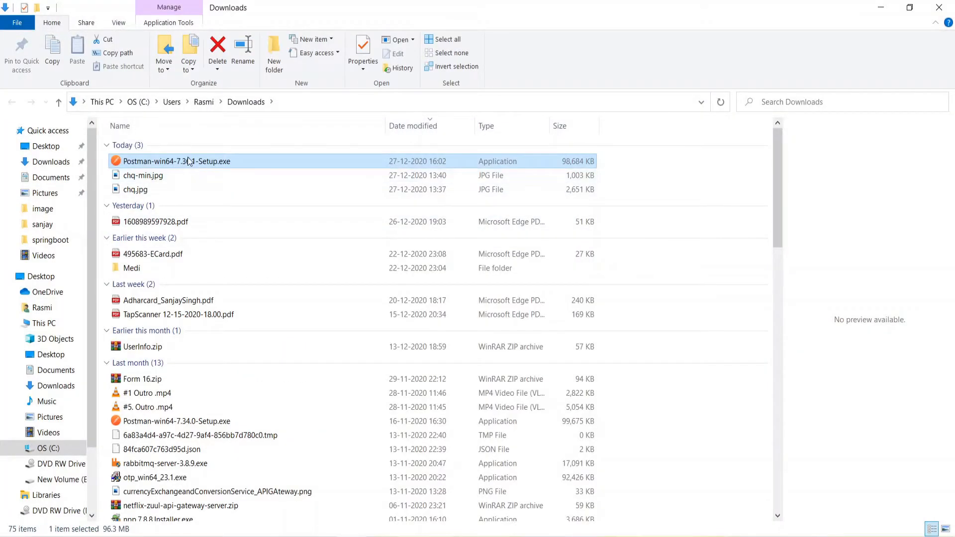
double_click(184, 162)
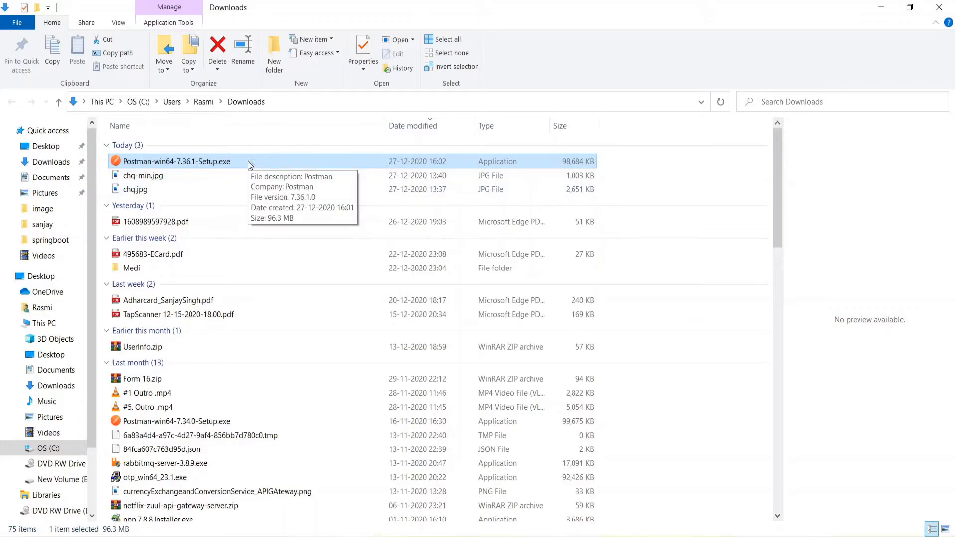
left_click(220, 162)
left_click(219, 161)
left_click(227, 192)
left_click(204, 161)
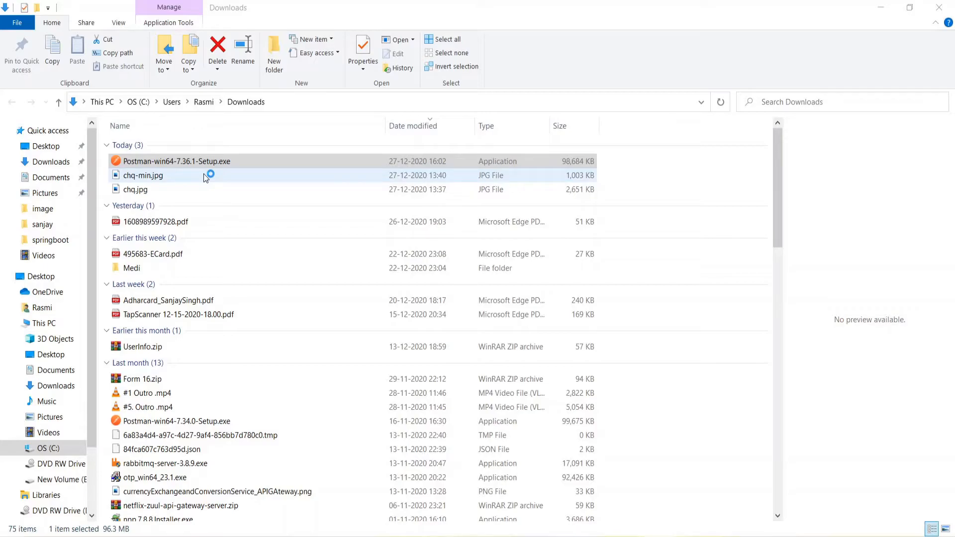
double_click(205, 162)
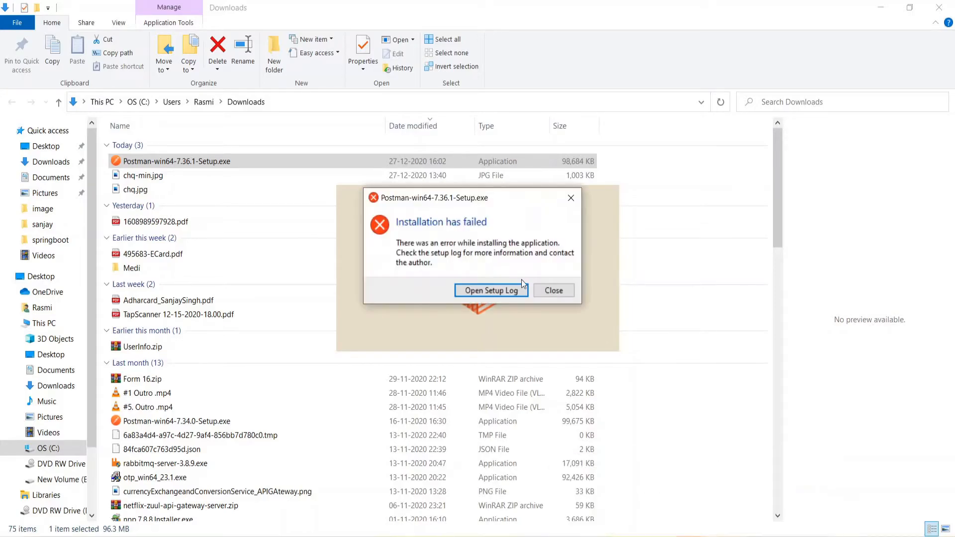
left_click(553, 292)
left_click(553, 292)
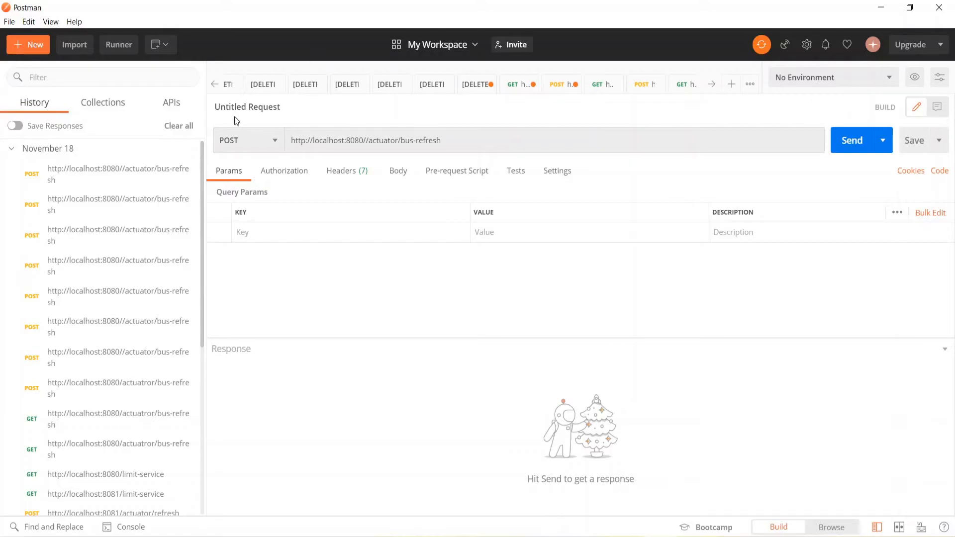
Examine the request builder's list of HTTP methods, the request URL, and the authorization, headers and body settings
left_click(275, 141)
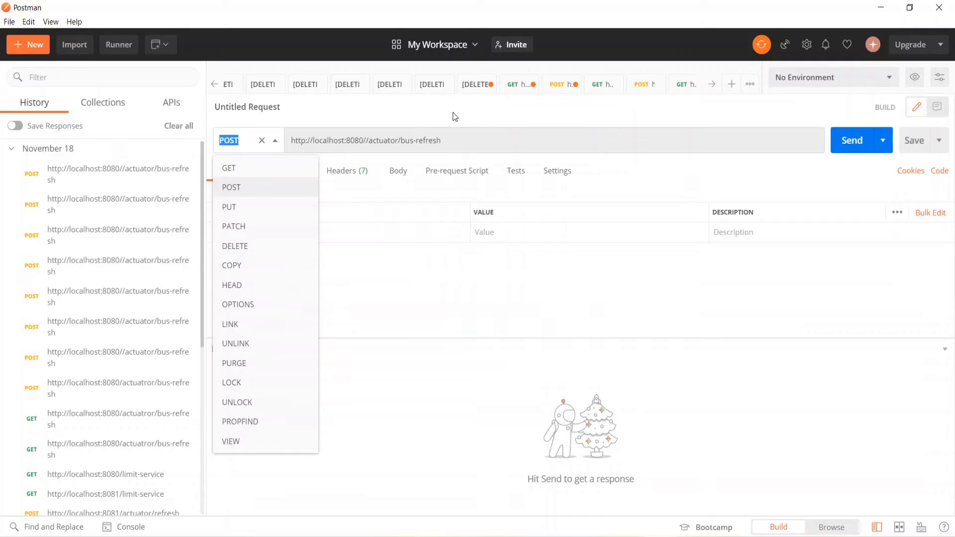
left_click(443, 132)
left_click_drag(455, 136, 295, 133)
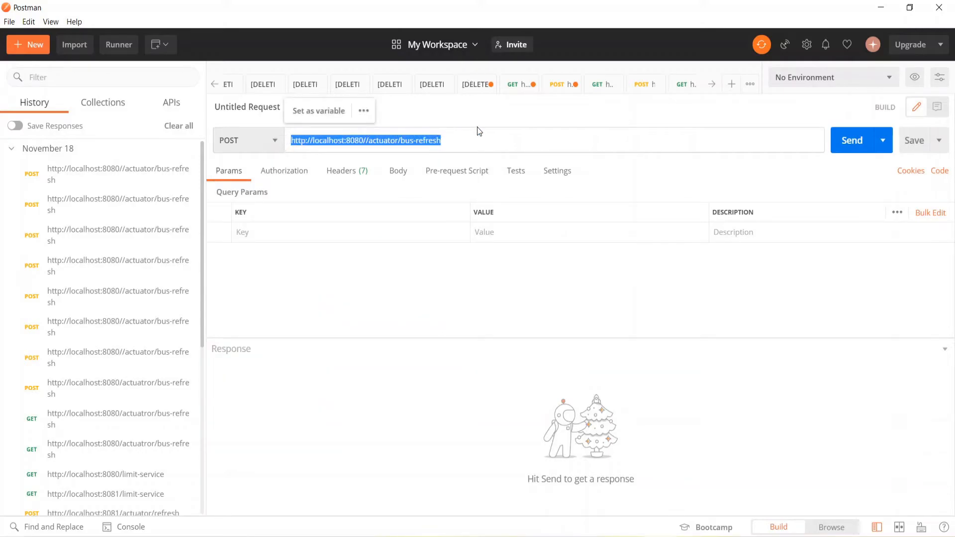
left_click(284, 178)
left_click(348, 175)
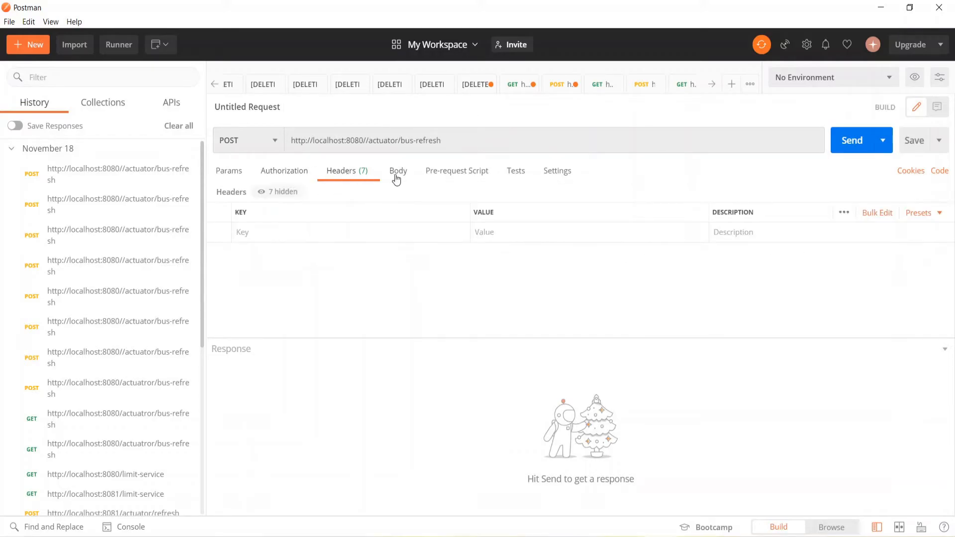
left_click(398, 174)
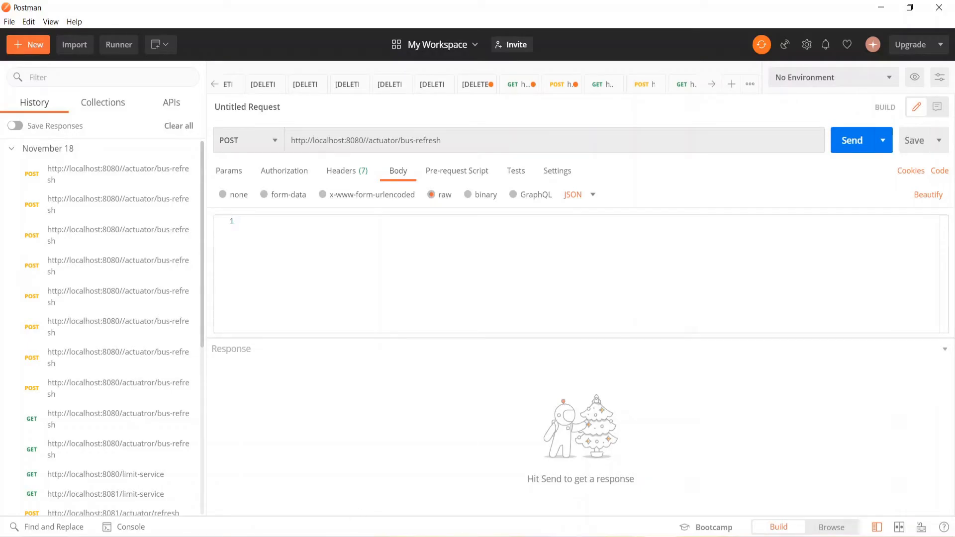
Copy the address localhost:8082/users/maker/101 from the Chrome page and replace the Postman request URL with it
key("alt+Tab")
left_click(96, 13)
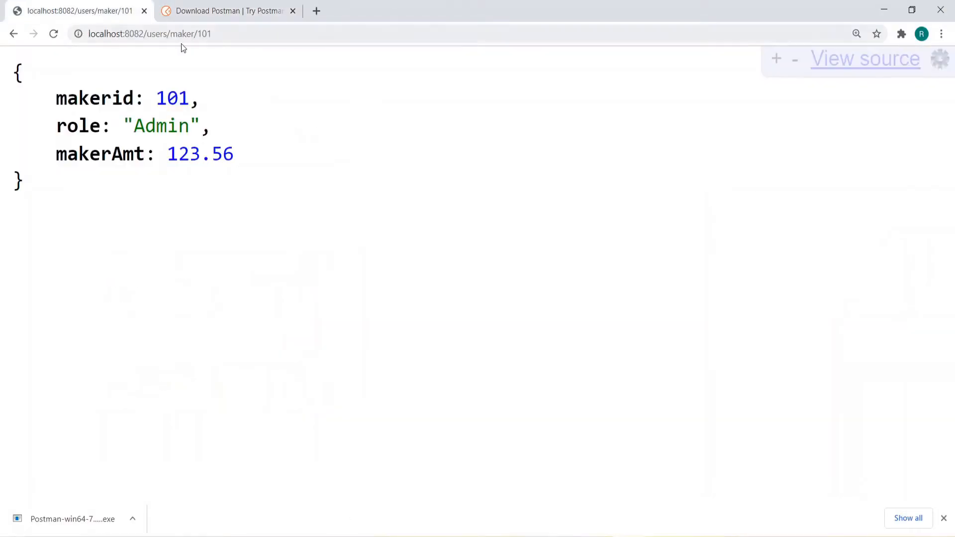
left_click(224, 31)
key("ctrl+c")
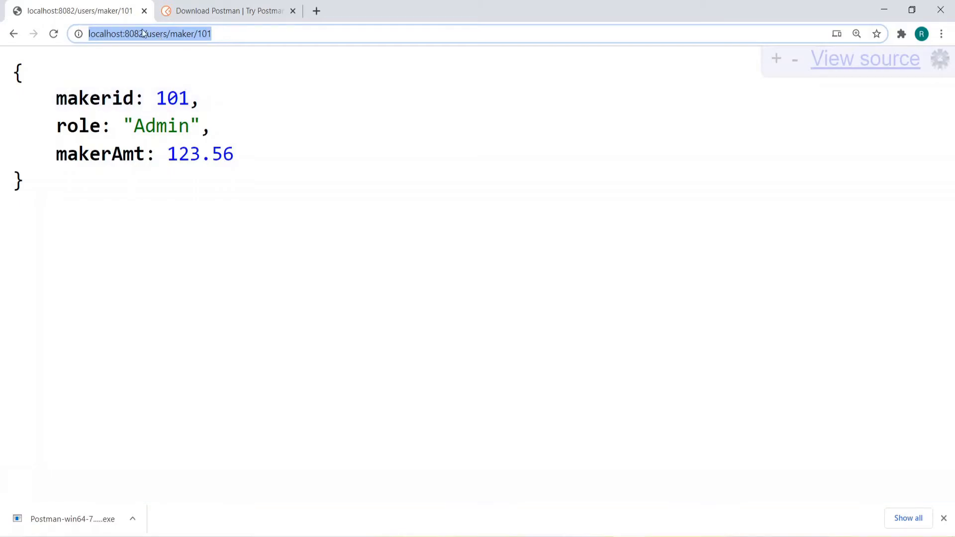
left_click(673, 528)
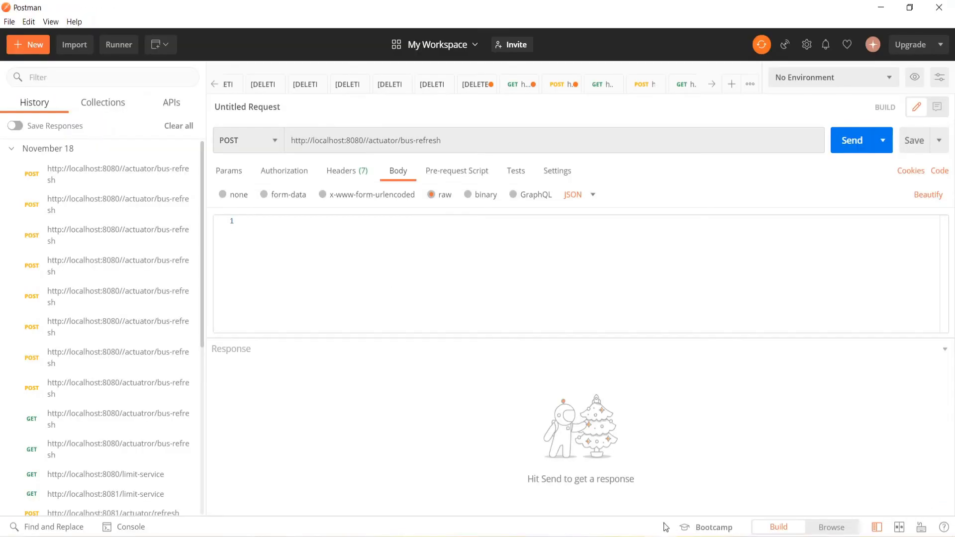
triple_click(451, 139)
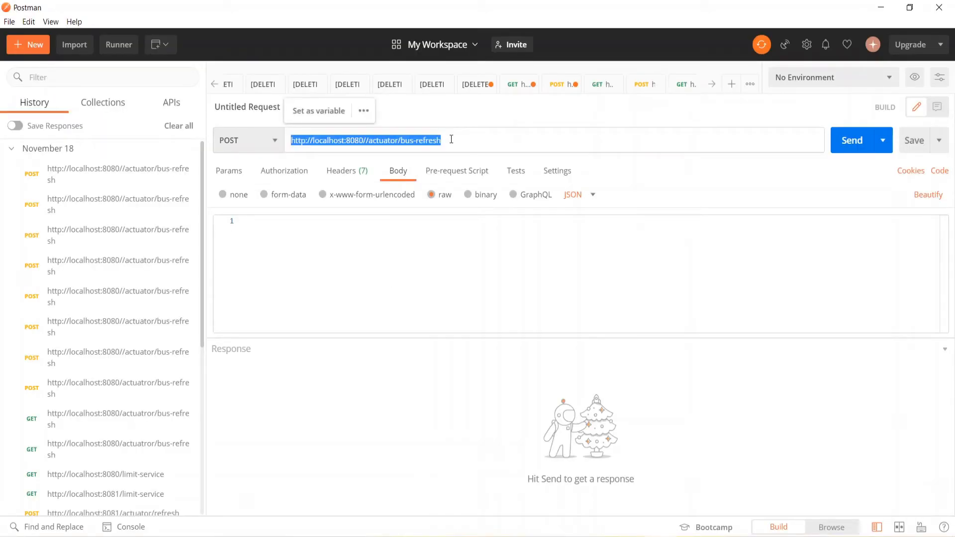
key("ctrl+v")
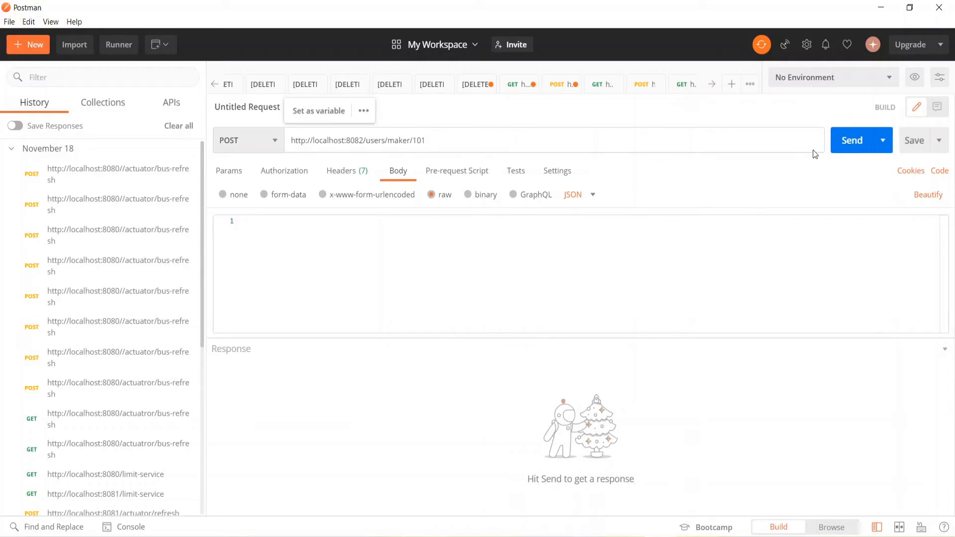
Set the request method to GET, send the request for maker 101 and inspect the returned JSON
left_click(275, 141)
left_click(238, 167)
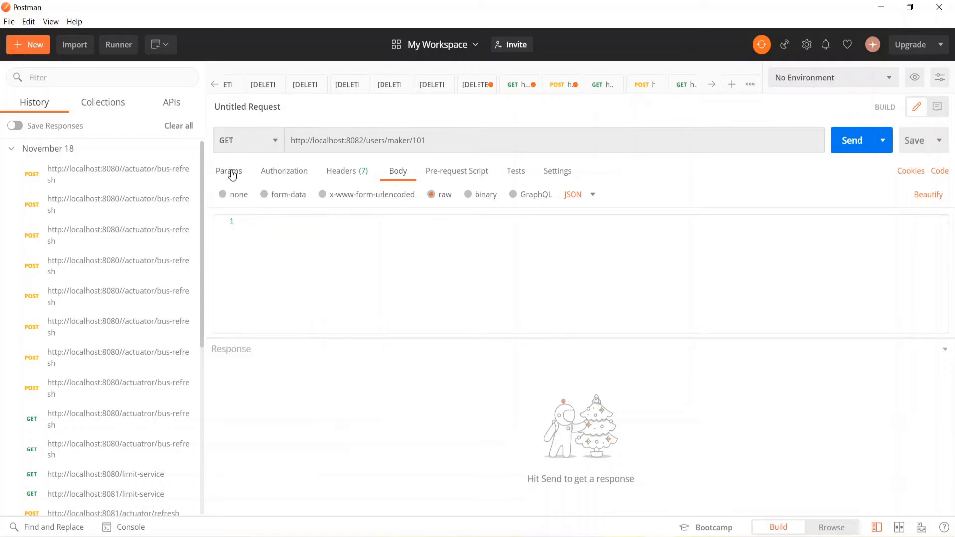
left_click(853, 142)
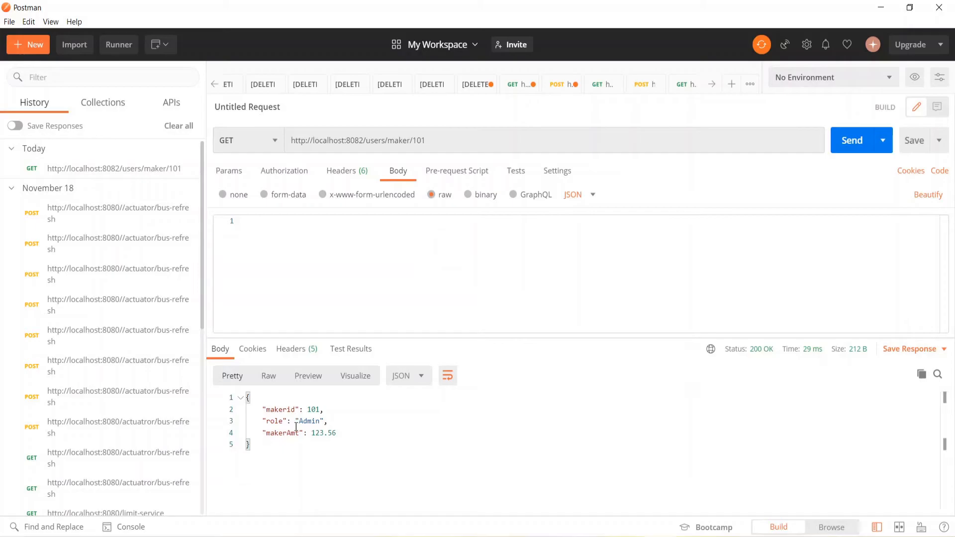
left_click_drag(281, 458, 246, 396)
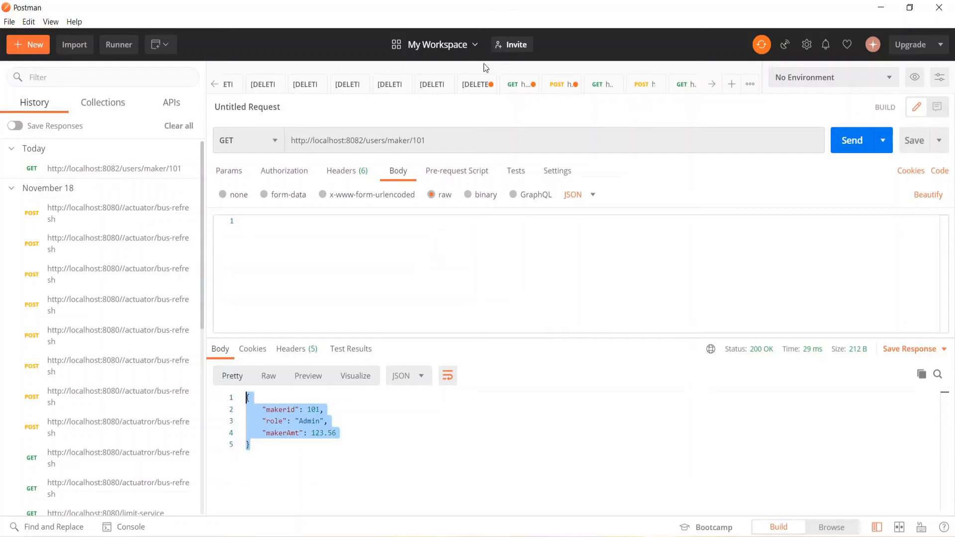
left_click(445, 141)
left_click_drag(431, 140, 385, 141)
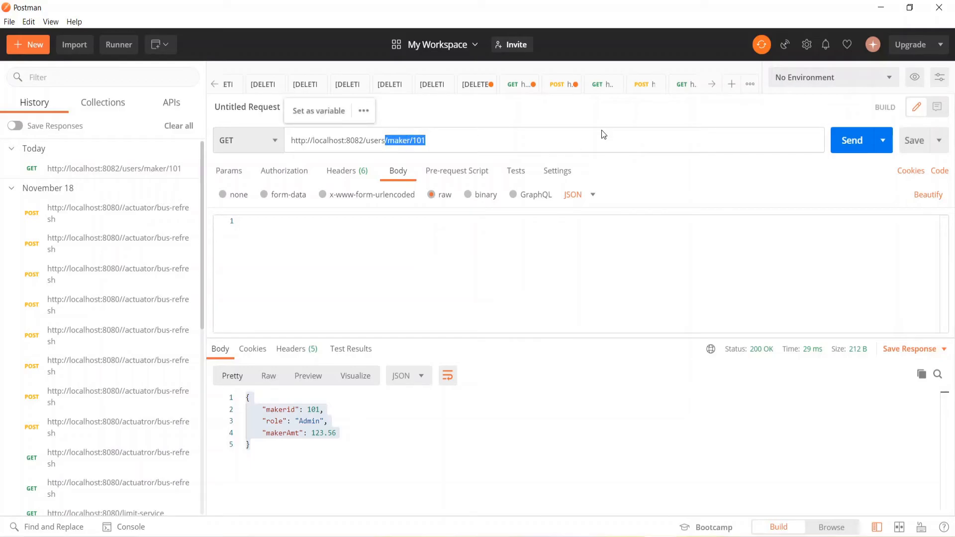
key("BackSpace")
key("ctrl+Return")
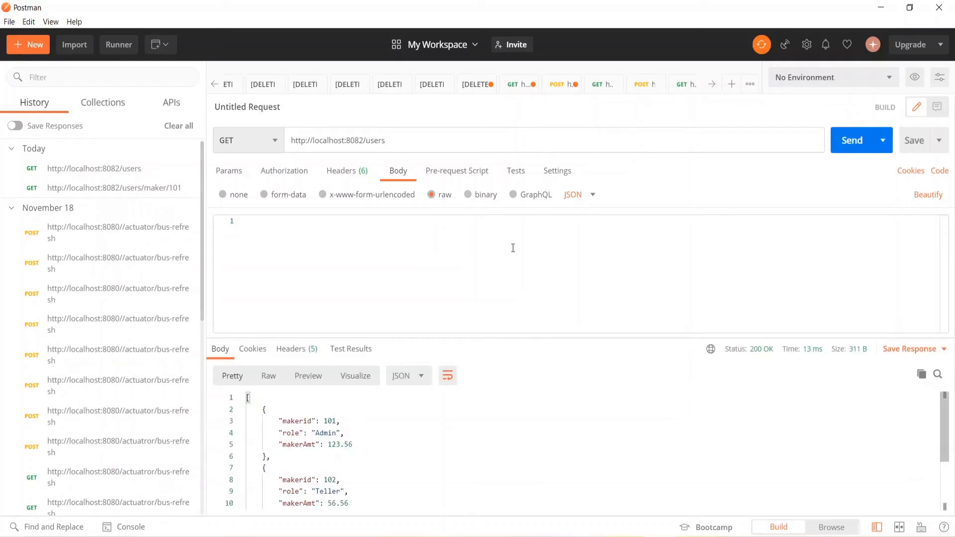
scroll(412, 430, "down", 2)
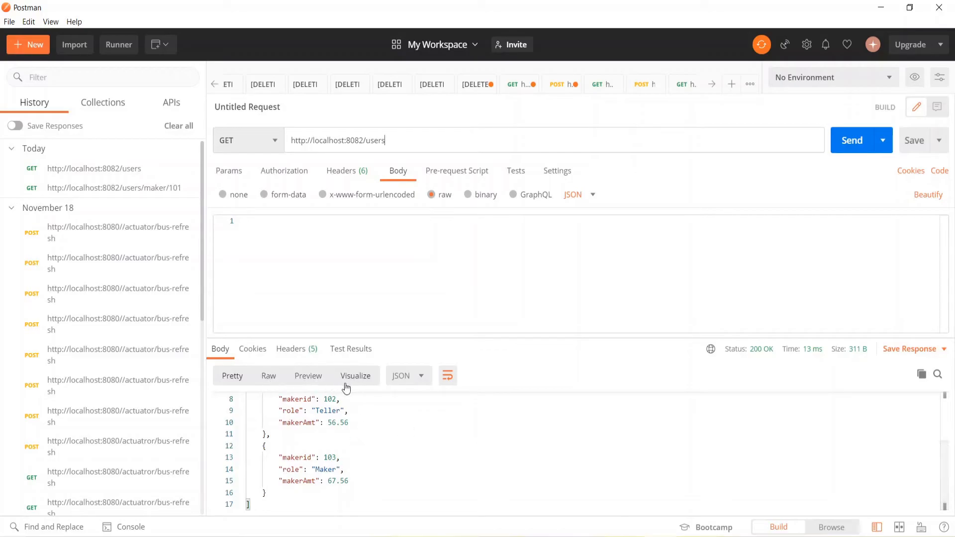
Check the header and body settings of the /users request and change its method to POST
left_click(349, 176)
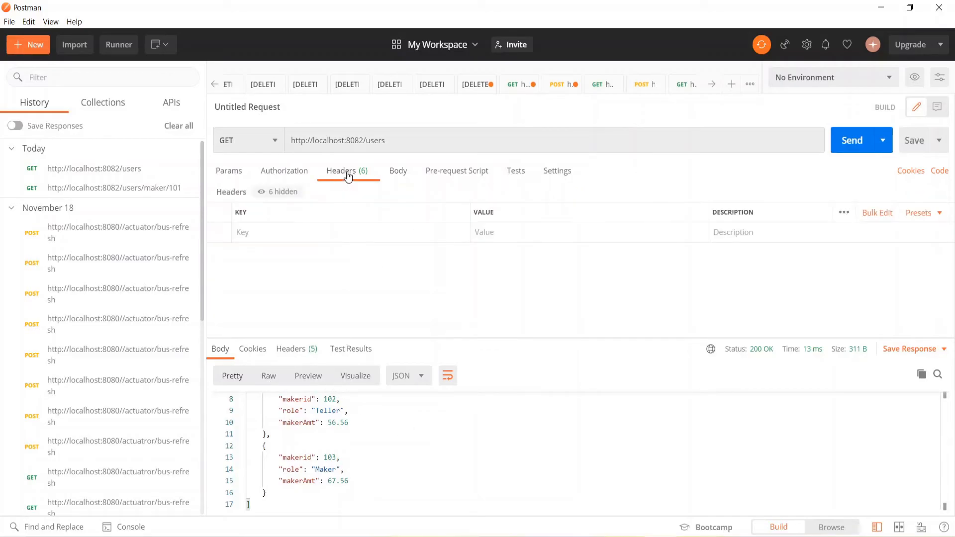
left_click(400, 172)
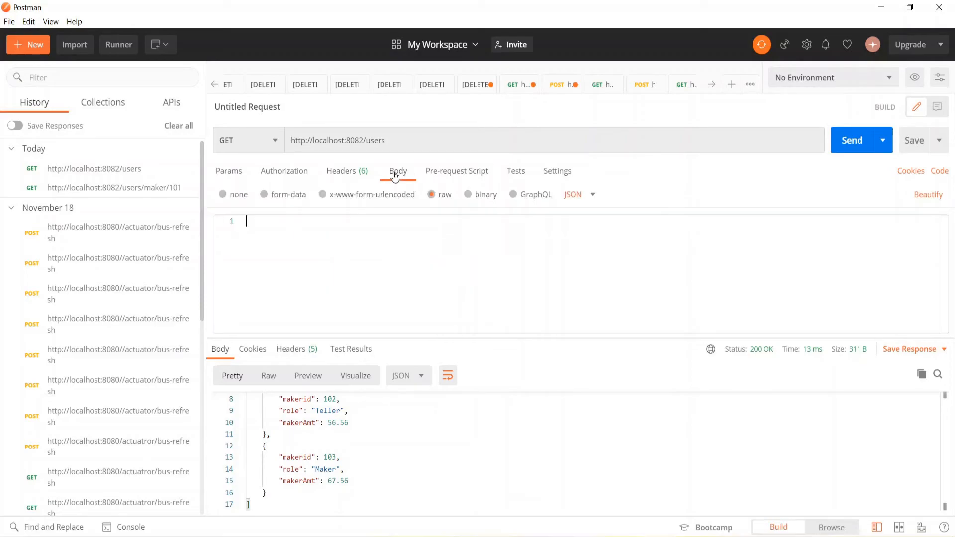
left_click(380, 423)
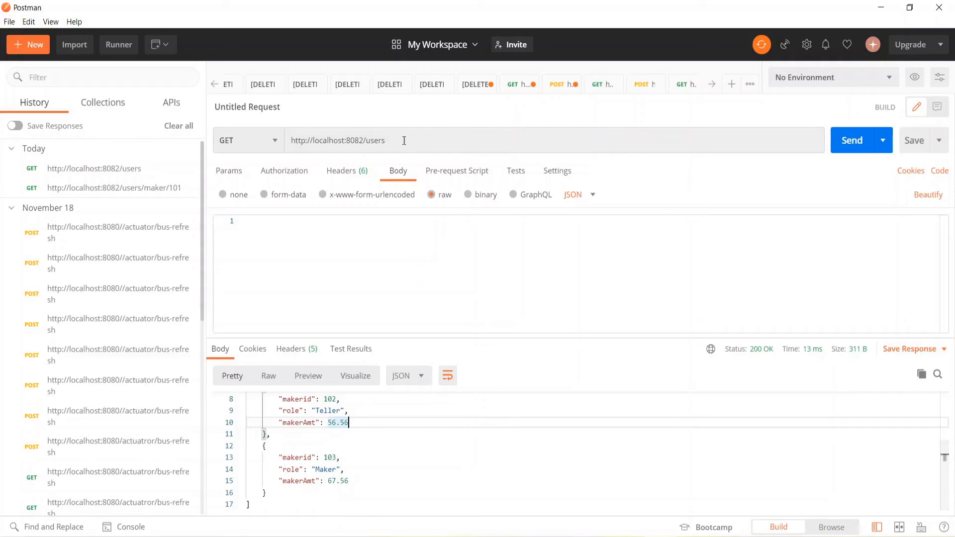
left_click(400, 136)
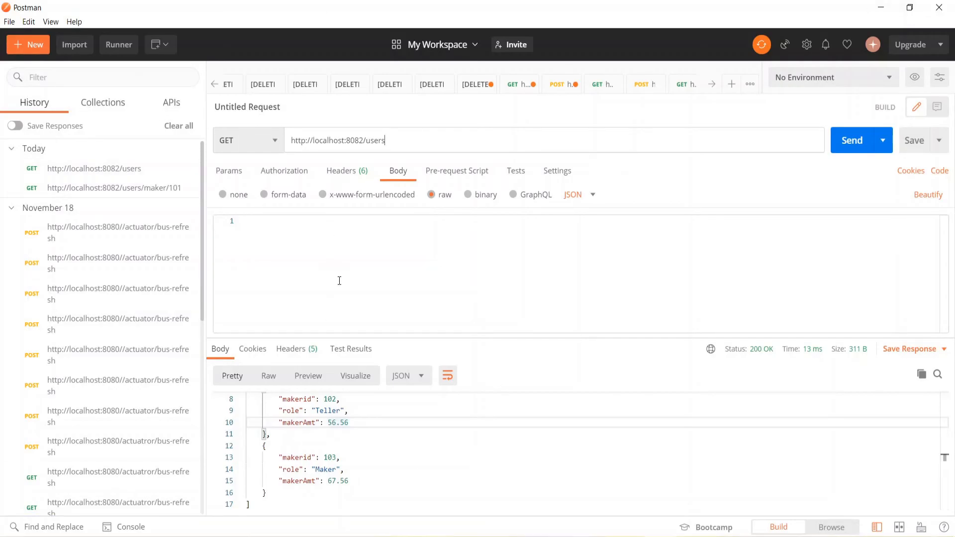
left_click(281, 145)
left_click(236, 187)
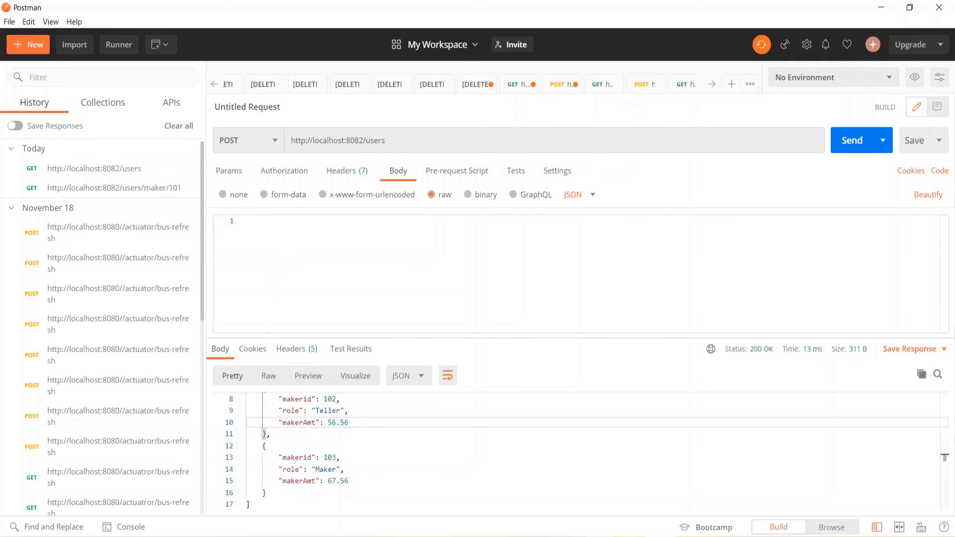
Switch to Eclipse, maximize the code editor, and locate the save method in UserInfoDAOService.java
mouse_move(598, 536)
left_click(599, 490)
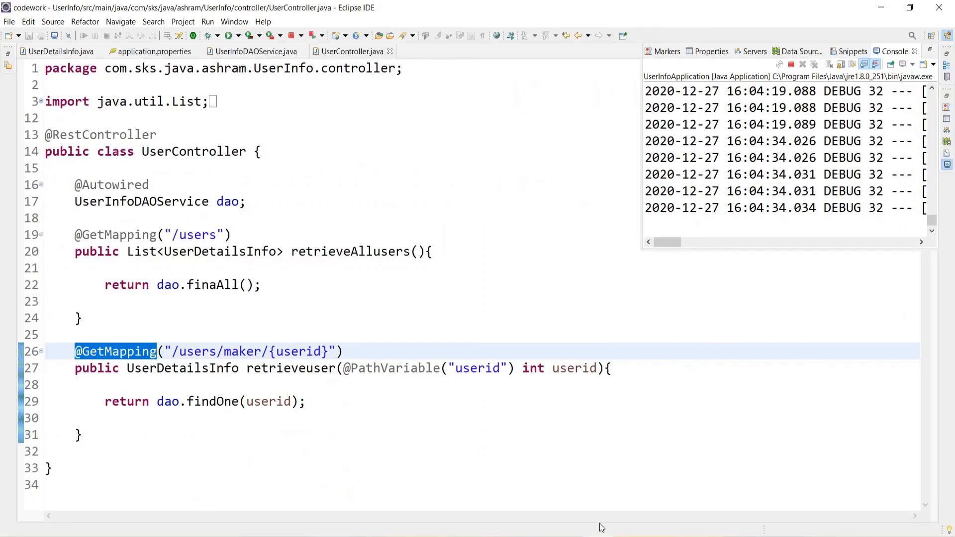
left_click(366, 310)
key("ctrl+m")
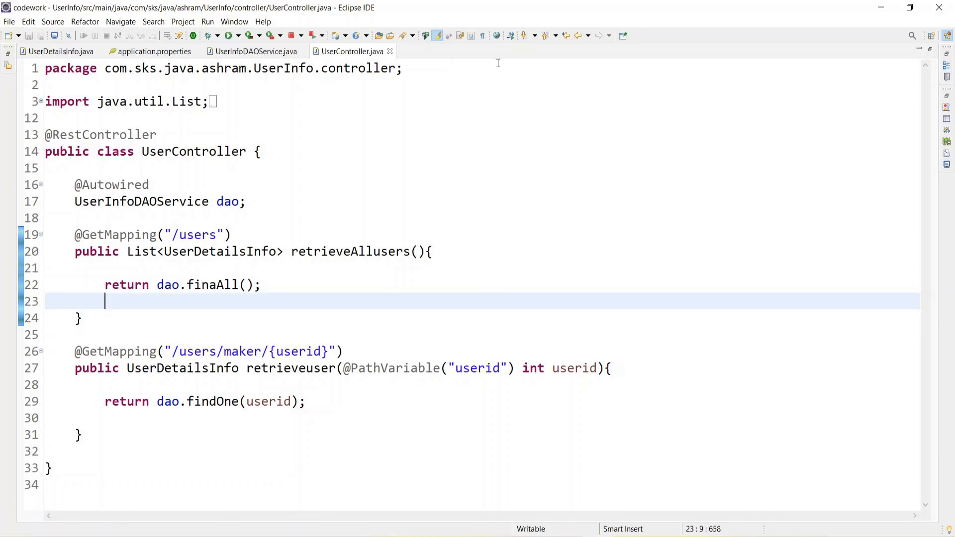
left_click(234, 51)
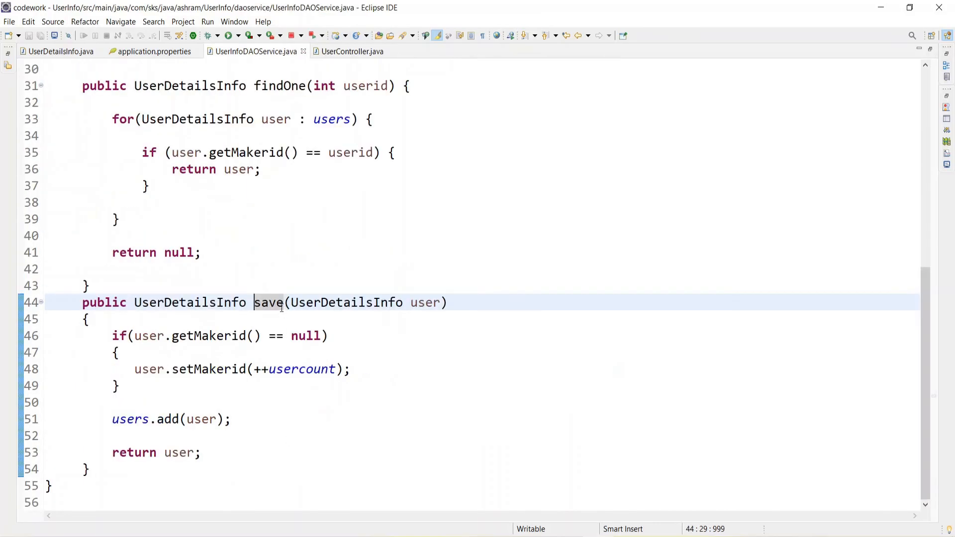
double_click(267, 302)
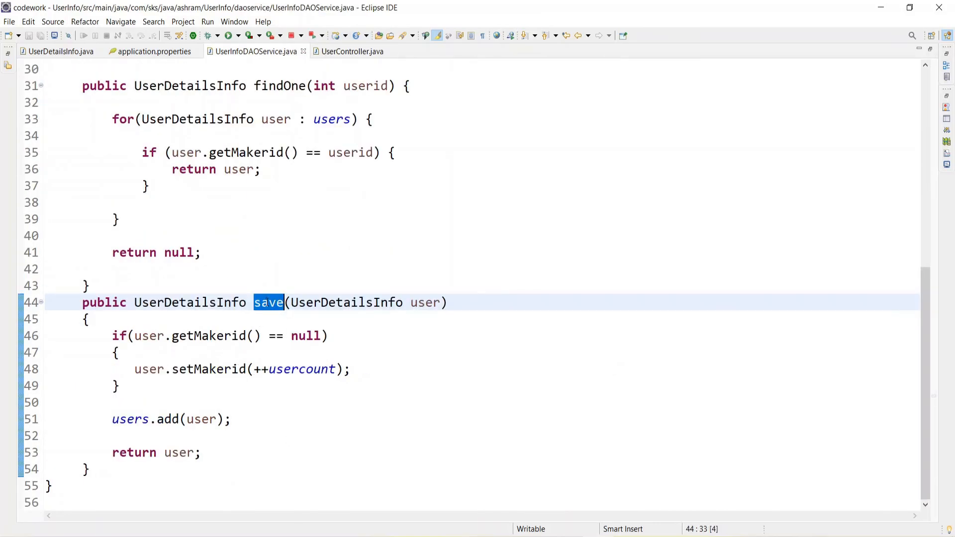